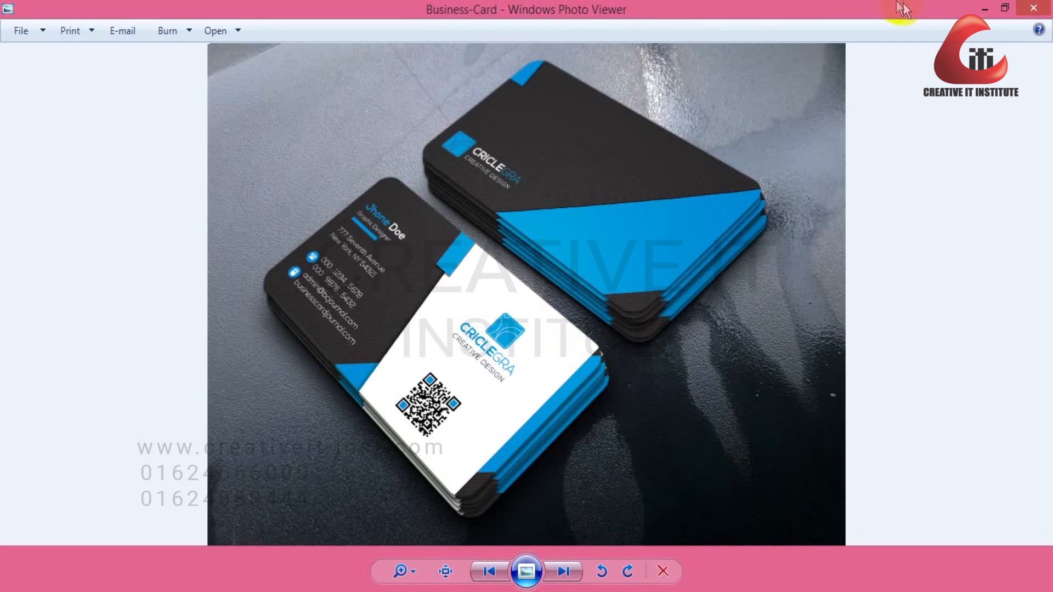
# Switch to Business Card.psd in Photoshop and open the contents of the QR Code smart object inside the QR Code group.
pyautogui.click(984, 8)
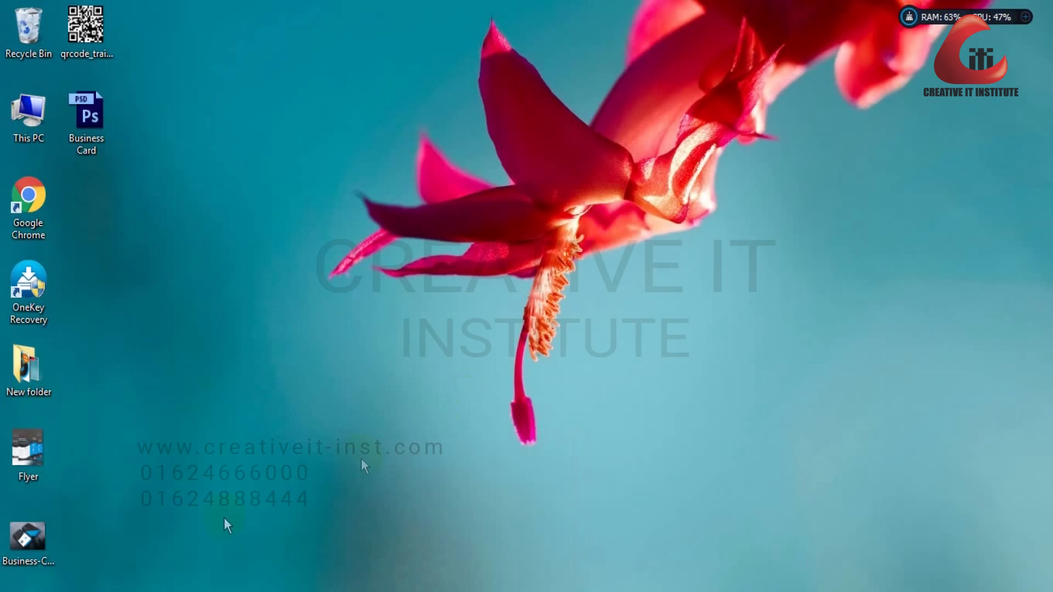
pyautogui.click(111, 590)
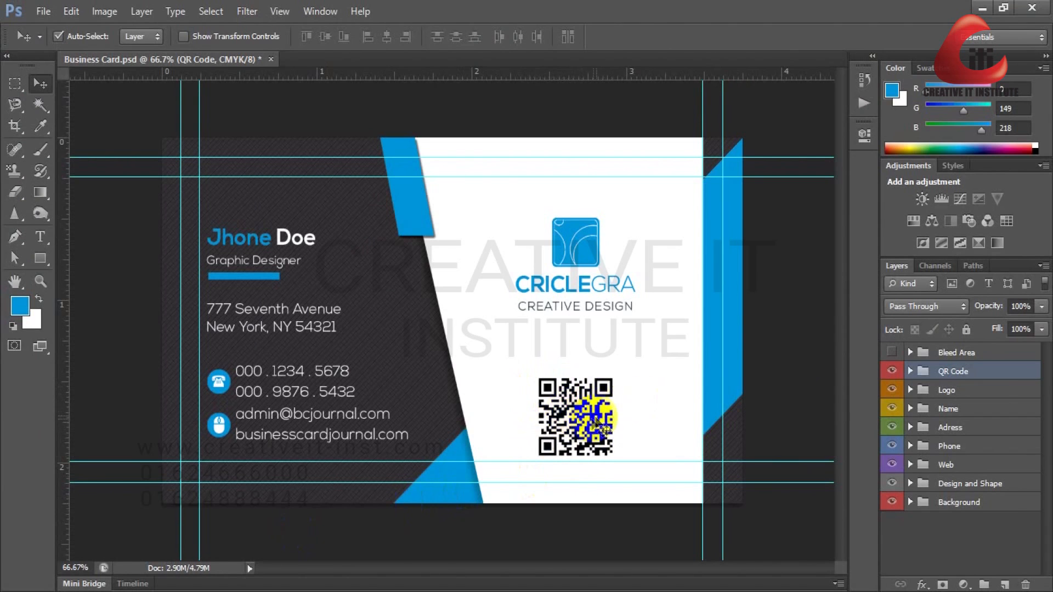
pyautogui.click(911, 371)
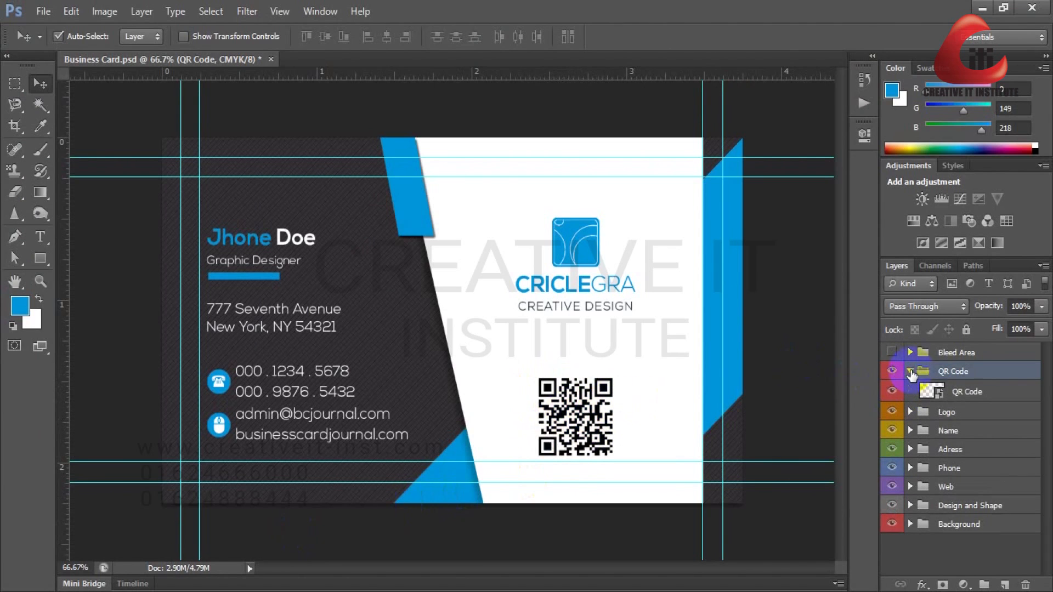
pyautogui.click(962, 393)
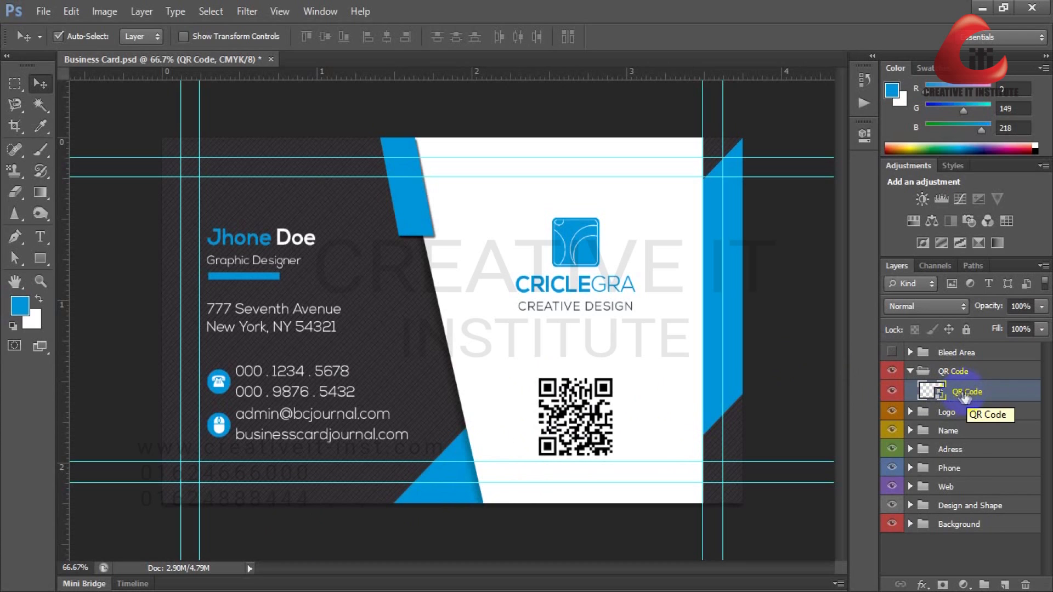
pyautogui.rightClick(965, 394)
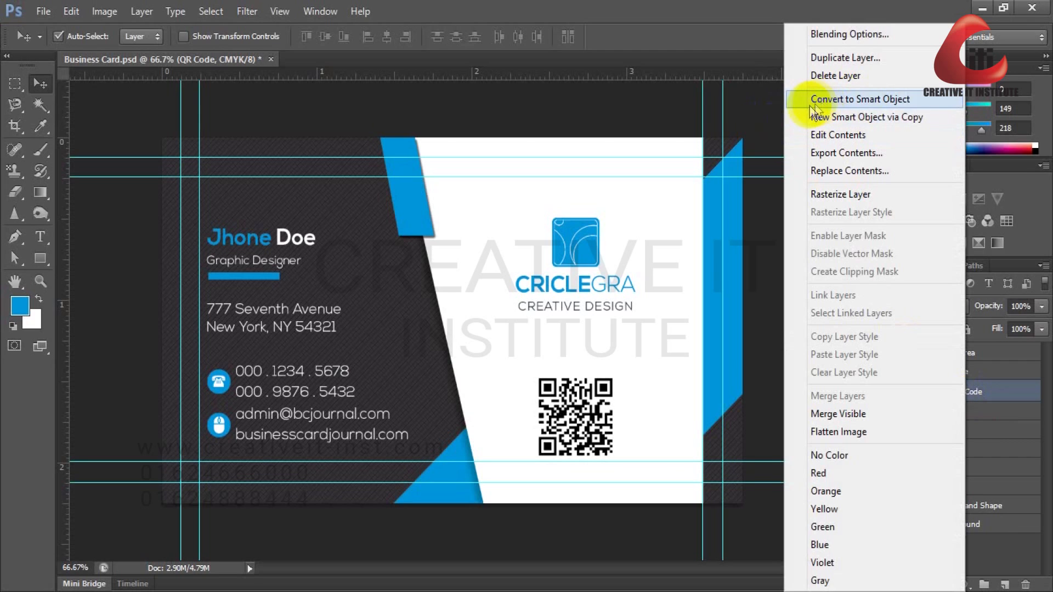
pyautogui.click(740, 51)
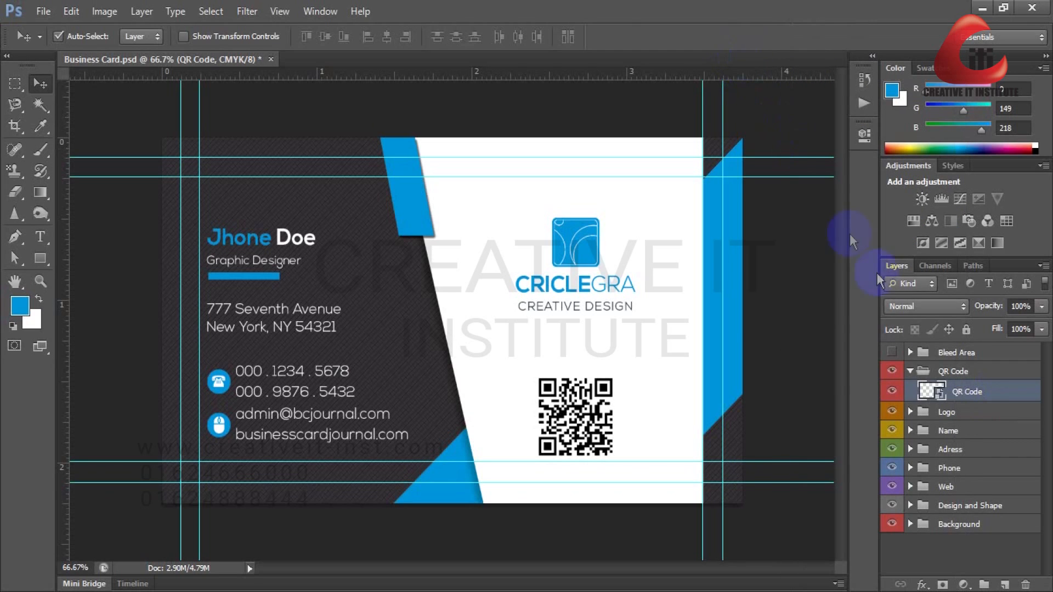
pyautogui.doubleClick(926, 392)
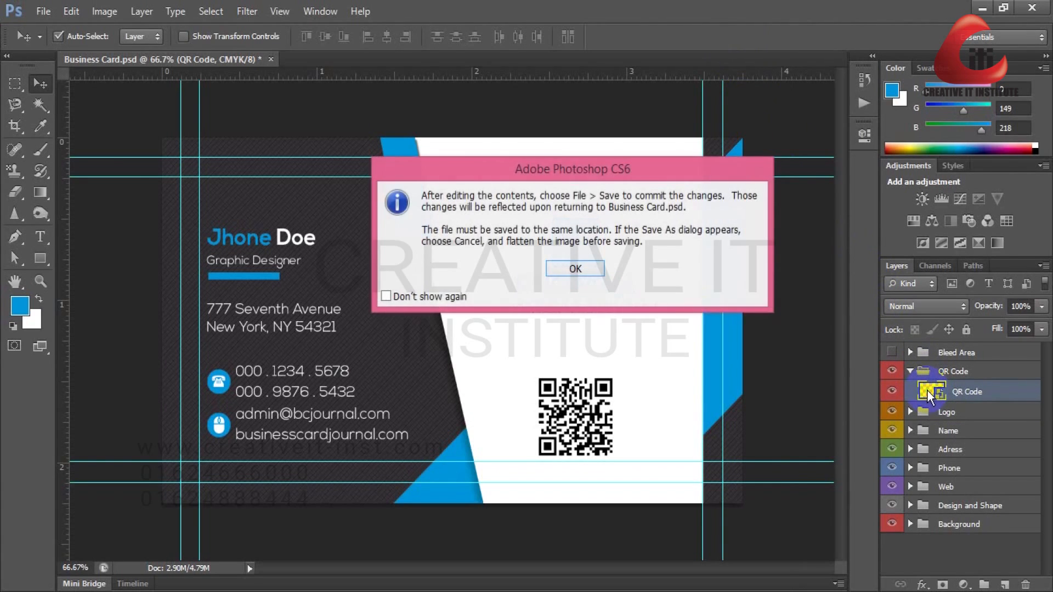
pyautogui.click(586, 271)
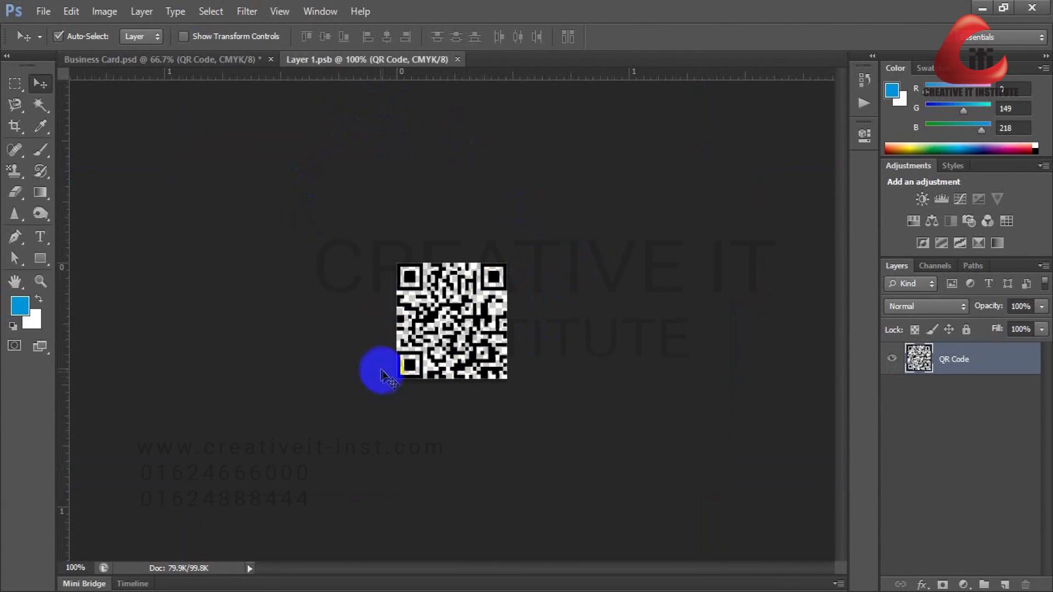
# Draw a blue rectangle shape about 19 x 19 px over the black centre of the QR code's upper-left corner marker.
pyautogui.doubleClick(14, 290)
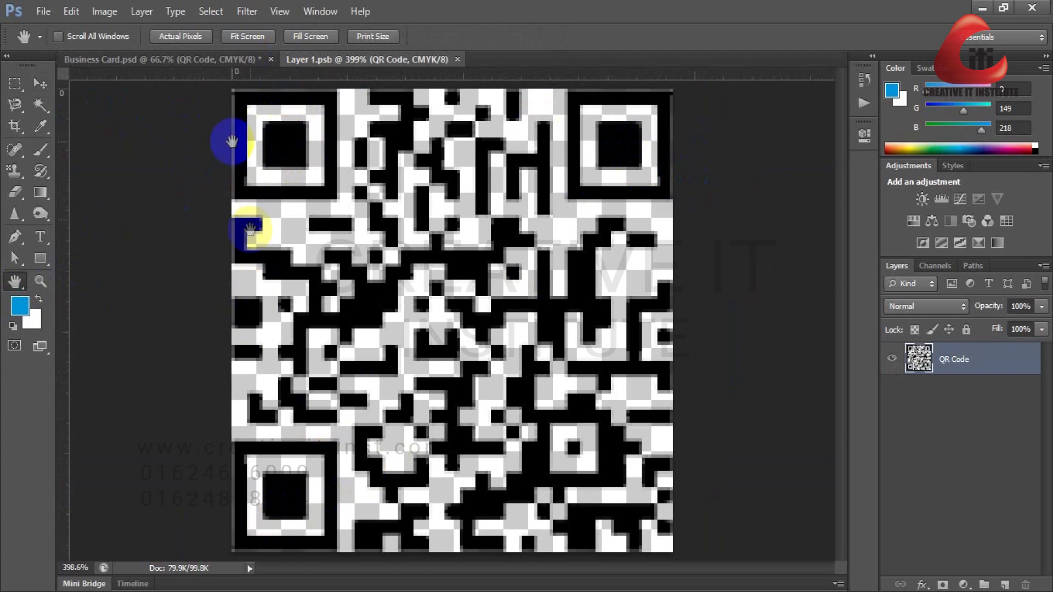
pyautogui.click(42, 261)
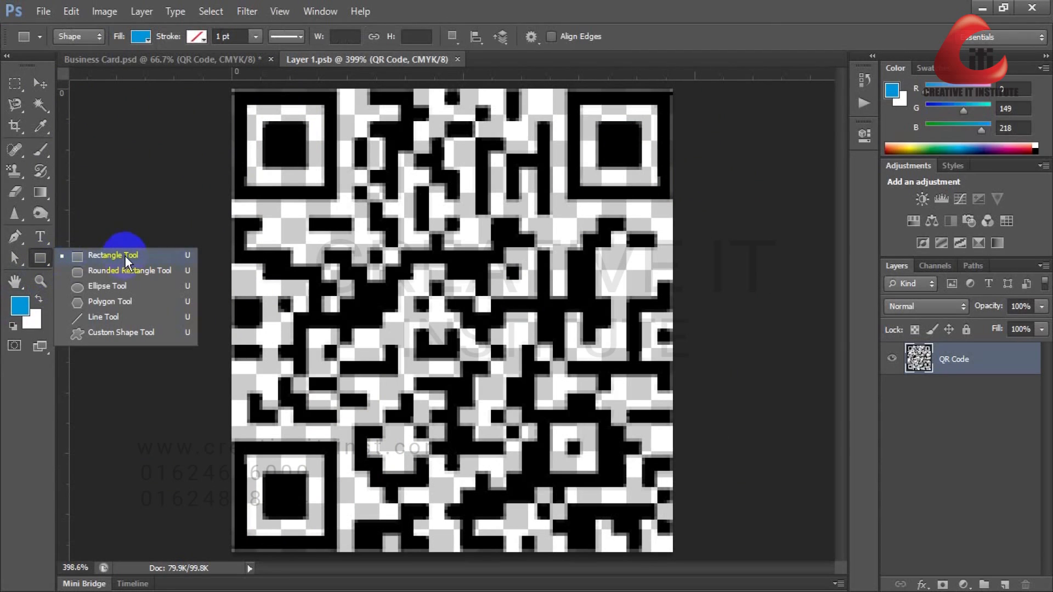
pyautogui.click(126, 255)
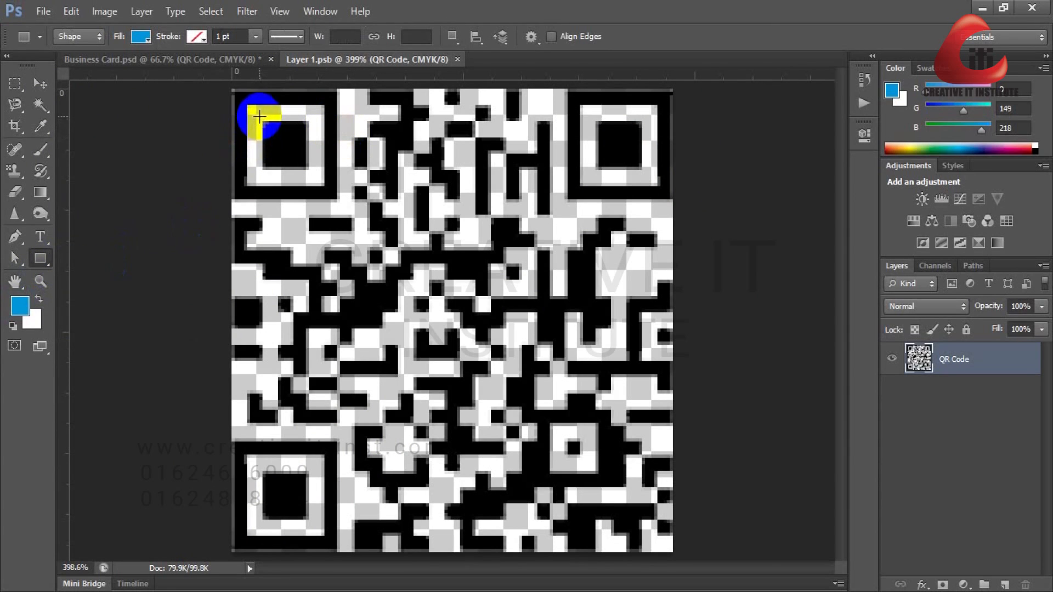
pyautogui.moveTo(256, 117); pyautogui.dragTo(312, 172)
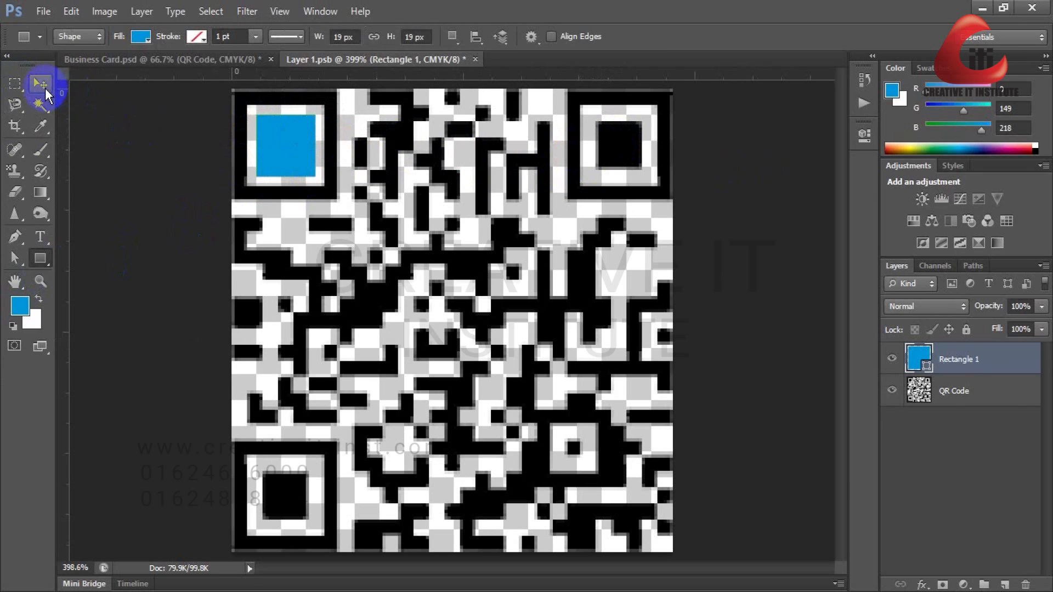
# Duplicate the blue square onto the QR code's upper-right and lower-left corner markers and check the square layers by toggling their visibility.
pyautogui.click(41, 85)
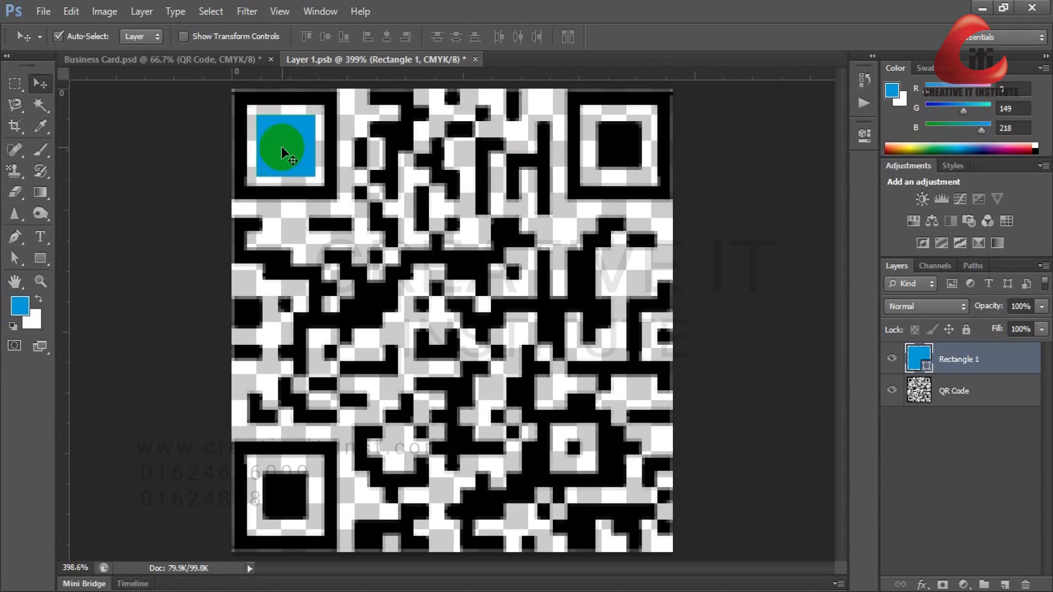
pyautogui.moveTo(284, 151); pyautogui.dragTo(609, 159)
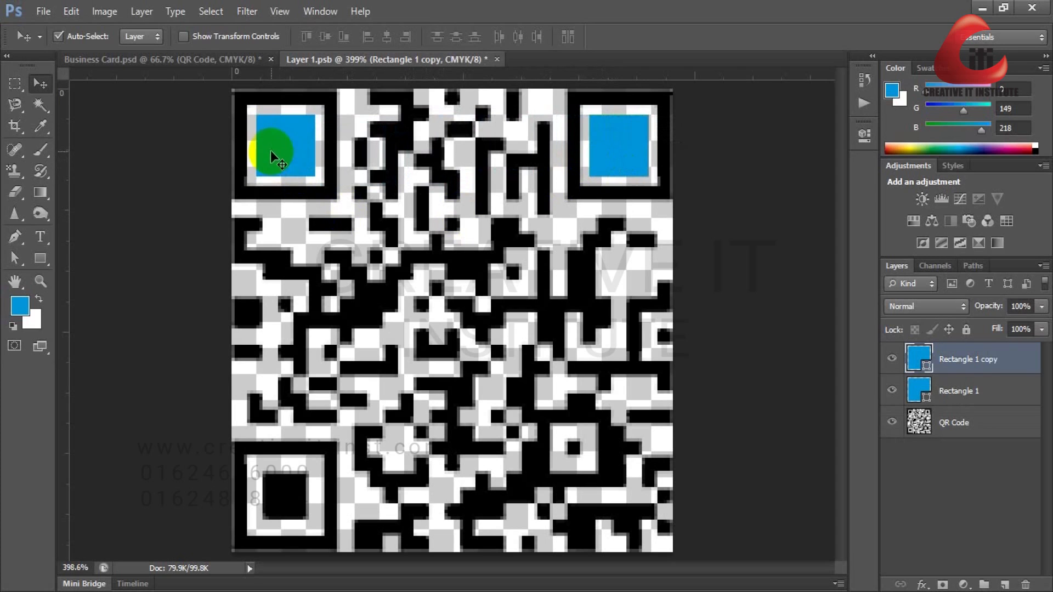
pyautogui.click(285, 152)
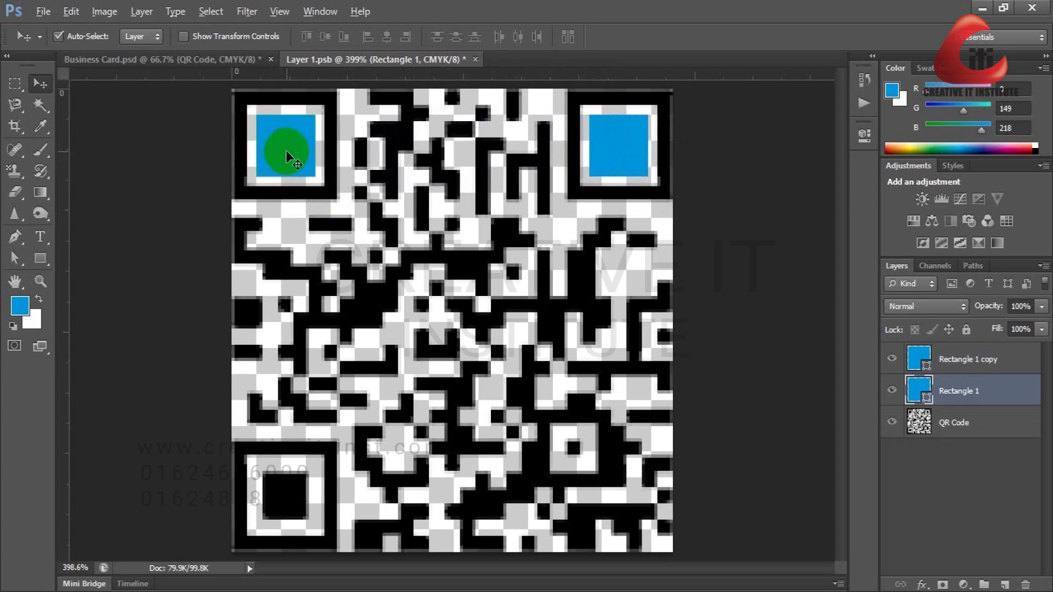
pyautogui.moveTo(286, 152); pyautogui.dragTo(291, 501)
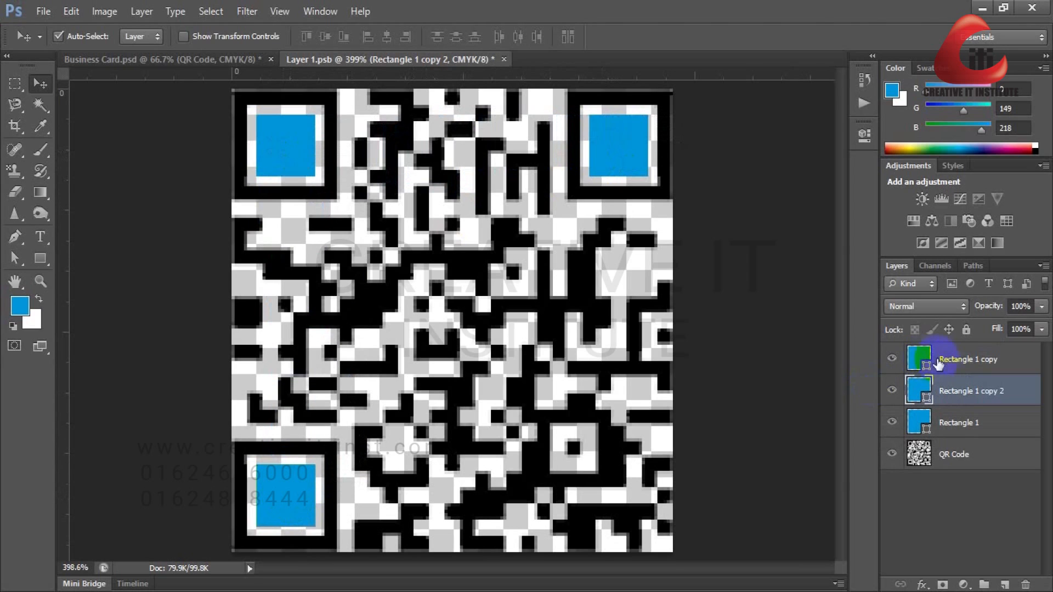
pyautogui.click(893, 363)
pyautogui.click(894, 364)
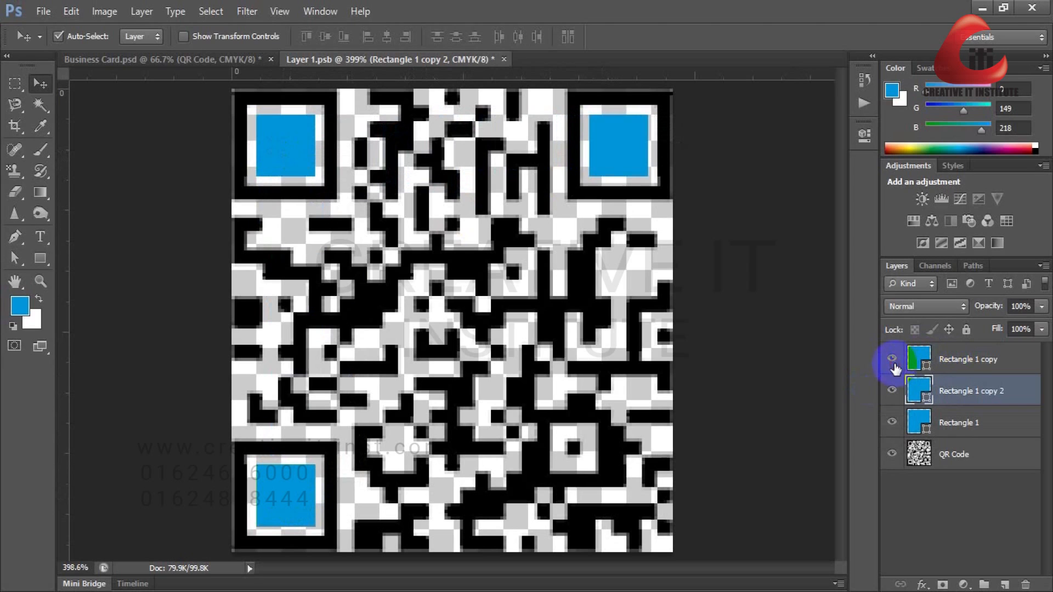
pyautogui.click(892, 390)
pyautogui.click(891, 391)
pyautogui.click(893, 432)
pyautogui.click(893, 432)
# Merge the three blue rectangle shape layers into one shape layer and check it by toggling its visibility.
pyautogui.click(957, 360)
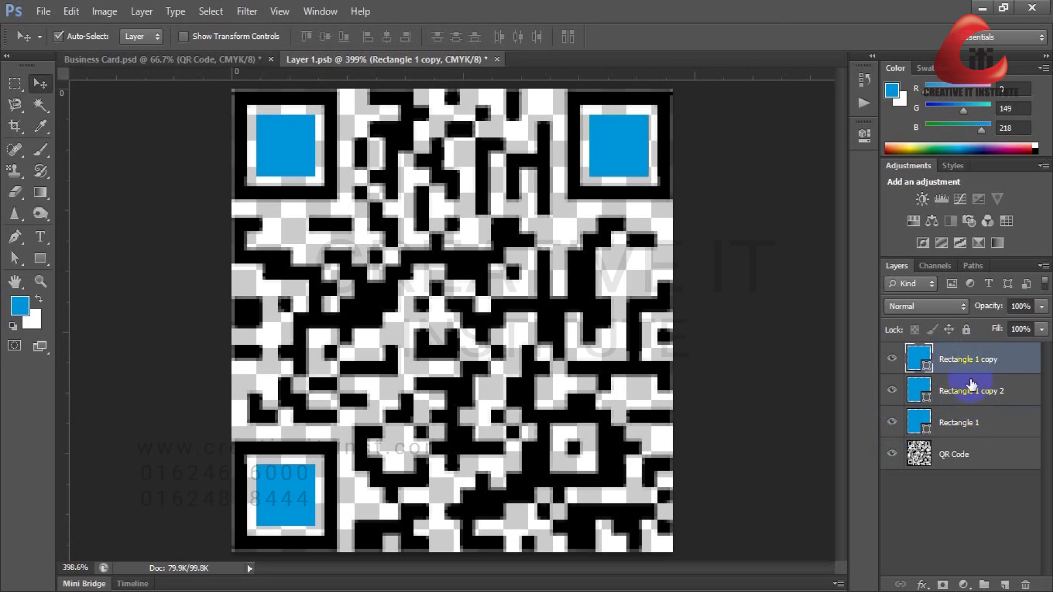
pyautogui.keyDown('ctrl'); pyautogui.click(976, 386); pyautogui.keyUp('ctrl')
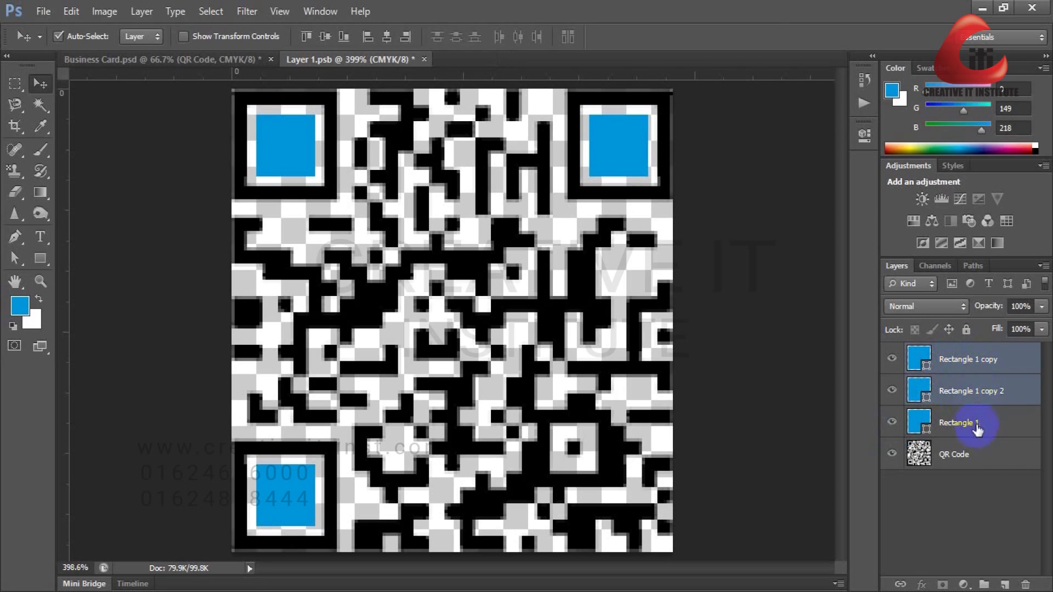
pyautogui.keyDown('ctrl'); pyautogui.click(978, 425); pyautogui.keyUp('ctrl')
pyautogui.rightClick(980, 357)
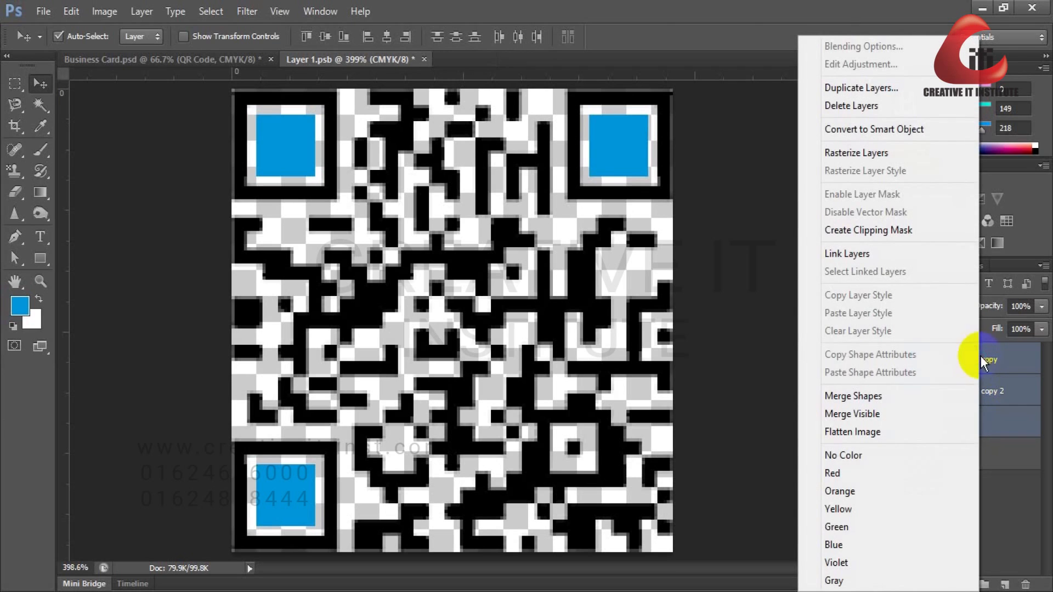
pyautogui.click(903, 397)
pyautogui.click(892, 360)
pyautogui.click(893, 359)
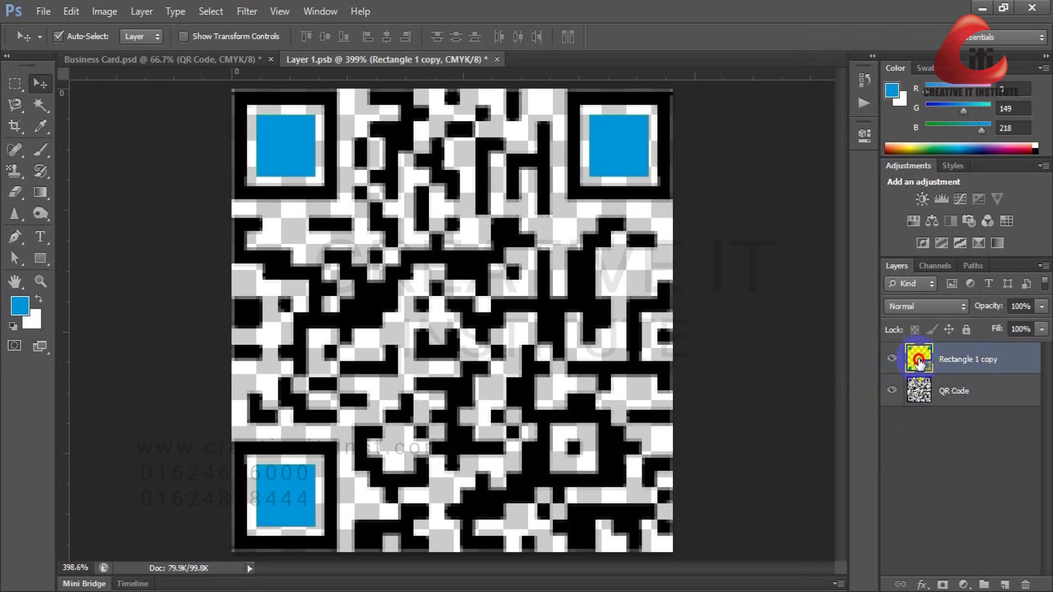
pyautogui.doubleClick(919, 361)
pyautogui.click(689, 239)
pyautogui.click(599, 245)
pyautogui.click(548, 222)
pyautogui.moveTo(667, 137); pyautogui.dragTo(767, 226)
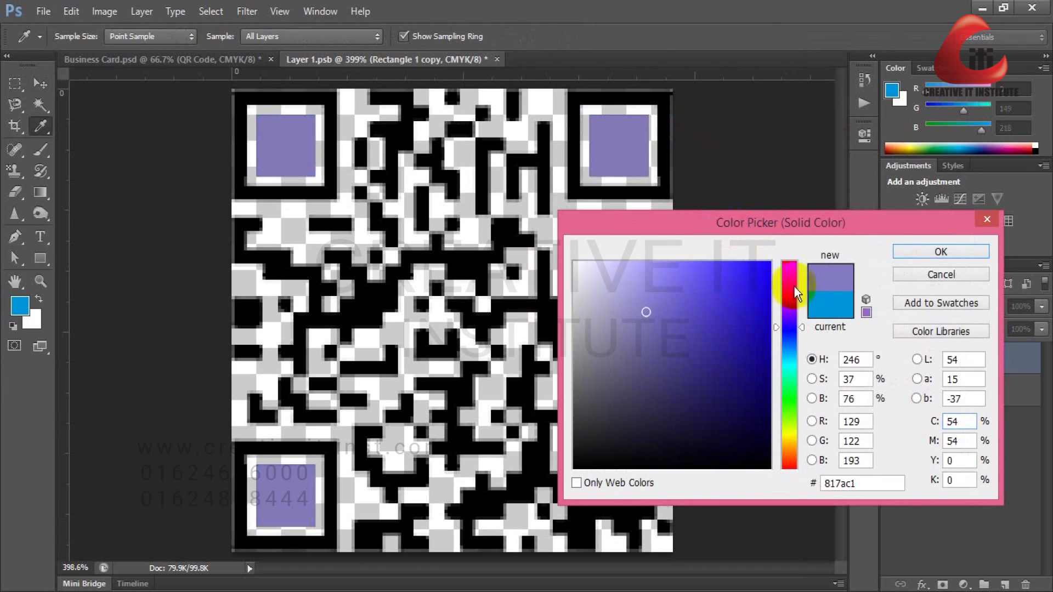
pyautogui.click(790, 272)
pyautogui.moveTo(744, 314)
pyautogui.mouseDown()
pyautogui.moveTo(754, 369)
pyautogui.moveTo(651, 376)
pyautogui.moveTo(612, 314)
pyautogui.mouseUp()
pyautogui.click(920, 278)
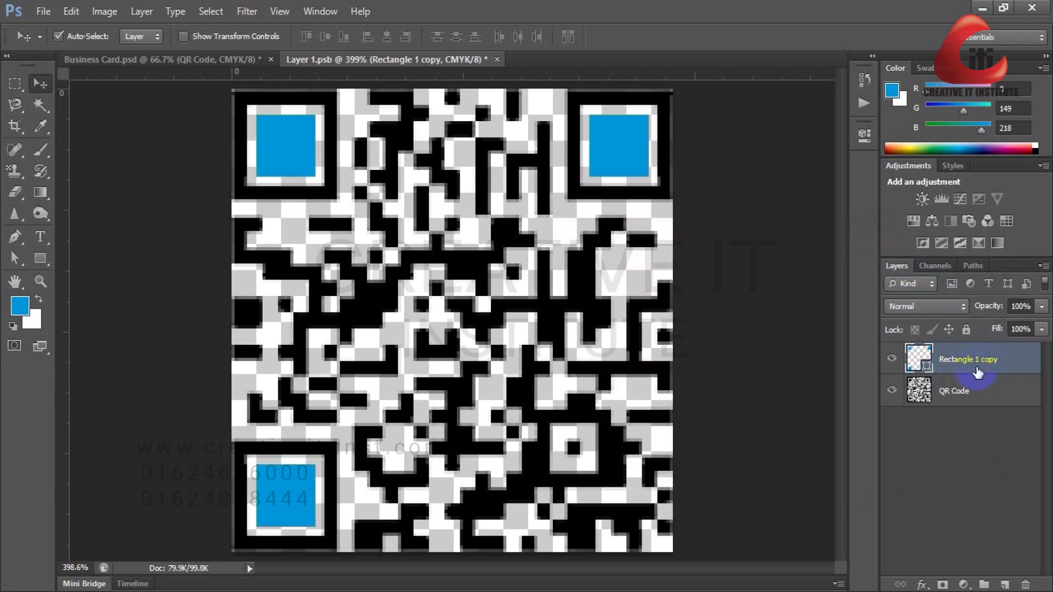
# Clip the merged squares layer to the QR Code layer with a clipping mask, check its visibility, and deselect the layers.
pyautogui.rightClick(985, 364)
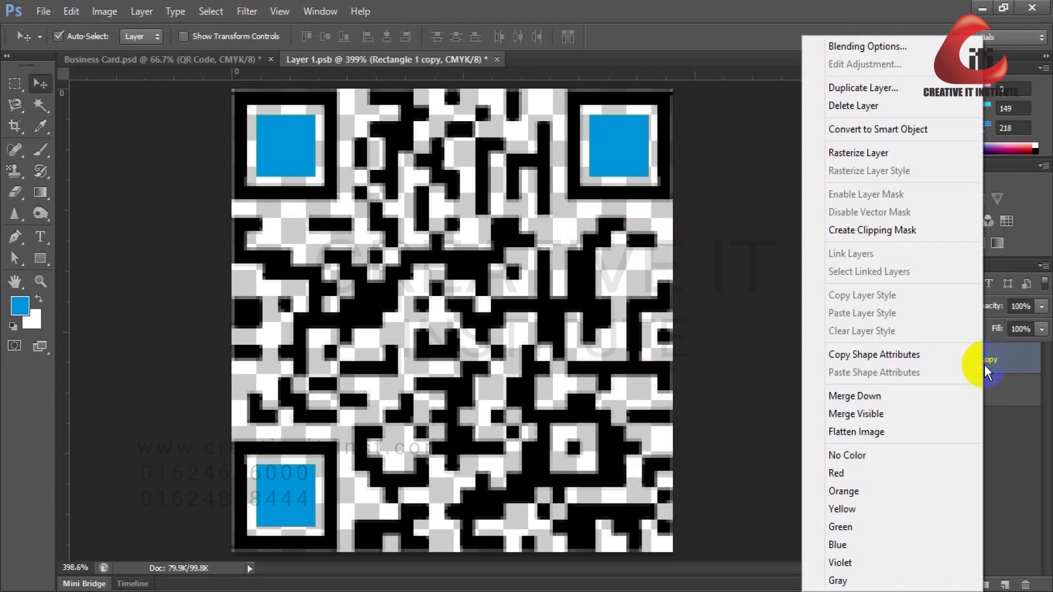
pyautogui.click(901, 233)
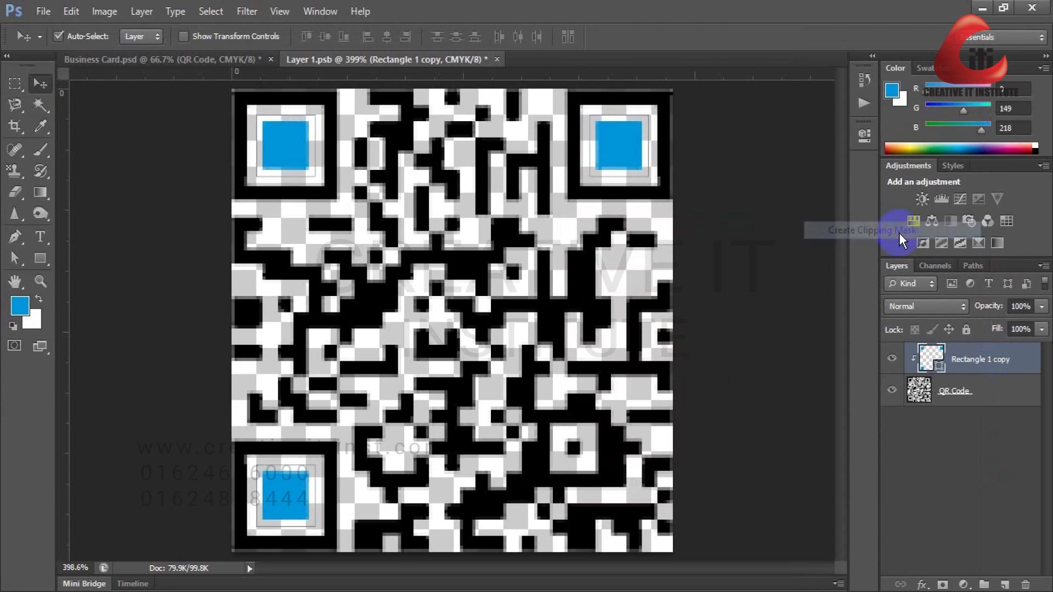
pyautogui.click(893, 363)
pyautogui.click(893, 363)
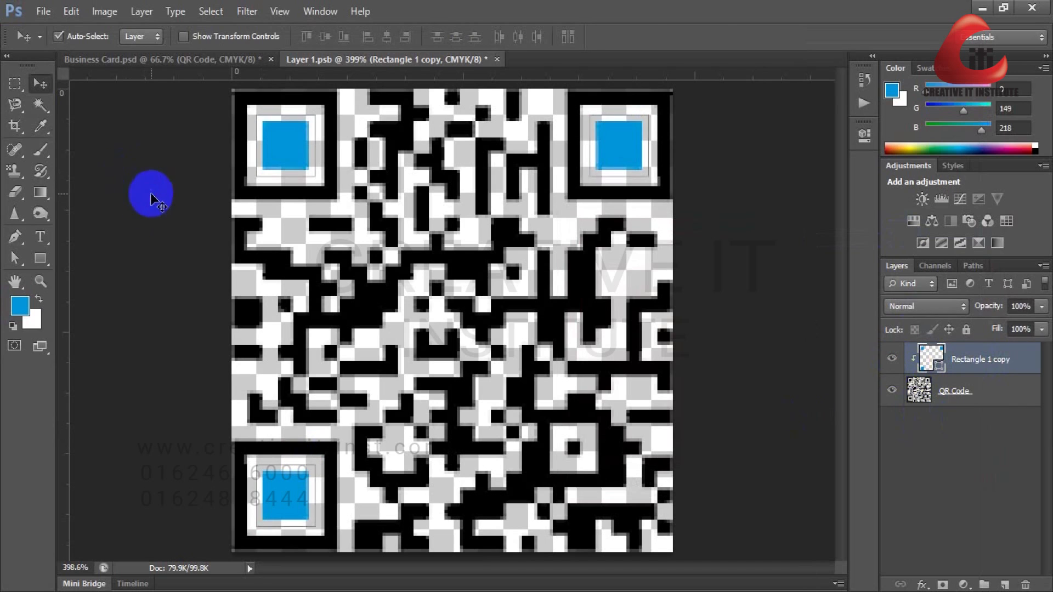
pyautogui.click(174, 220)
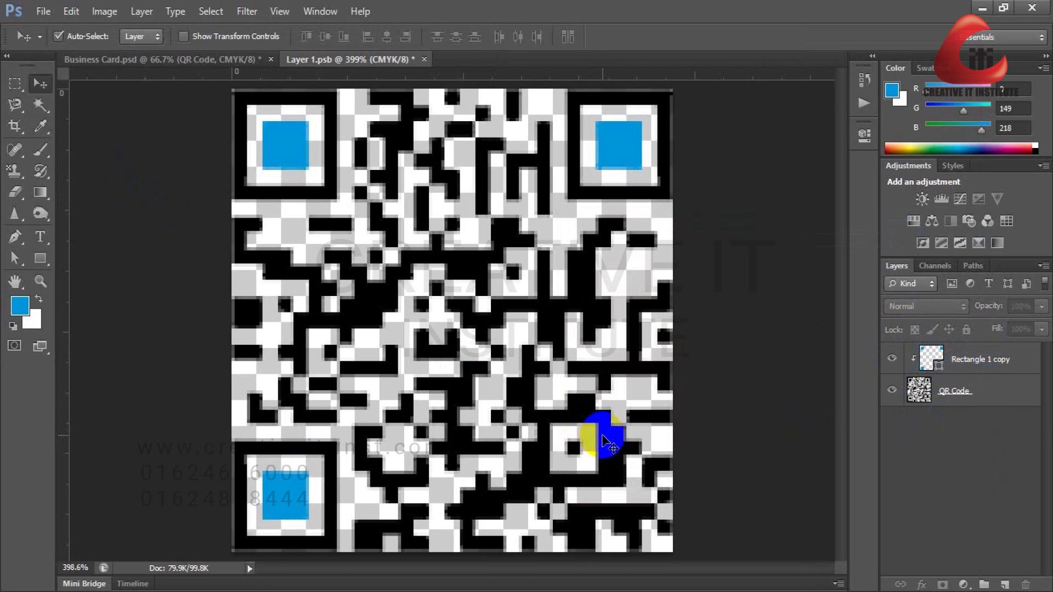
# Save the edited QR code smart object contents and close Layer 1.psb to return to the business card.
pyautogui.click(43, 12)
pyautogui.click(56, 191)
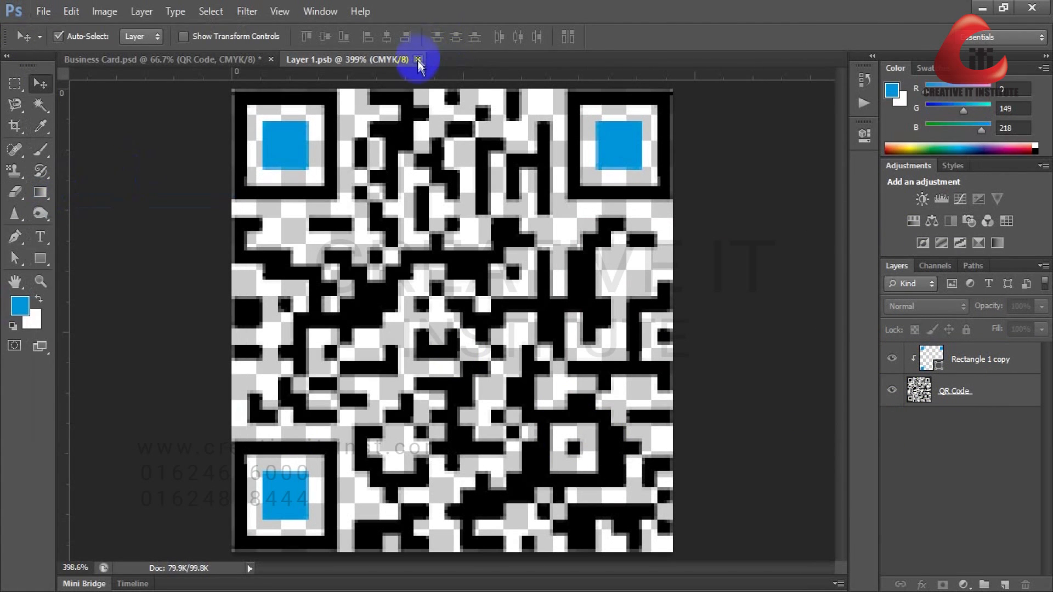
pyautogui.click(417, 59)
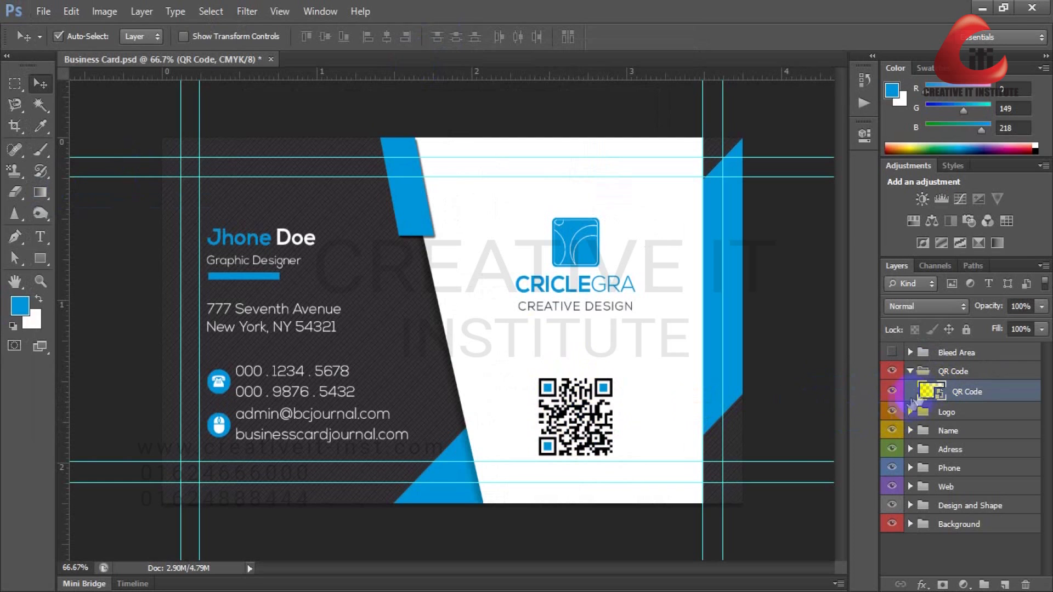
# Recolour the merged squares inside the QR Code smart object to pinkish red #ec0c51, and save and close its contents.
pyautogui.doubleClick(929, 390)
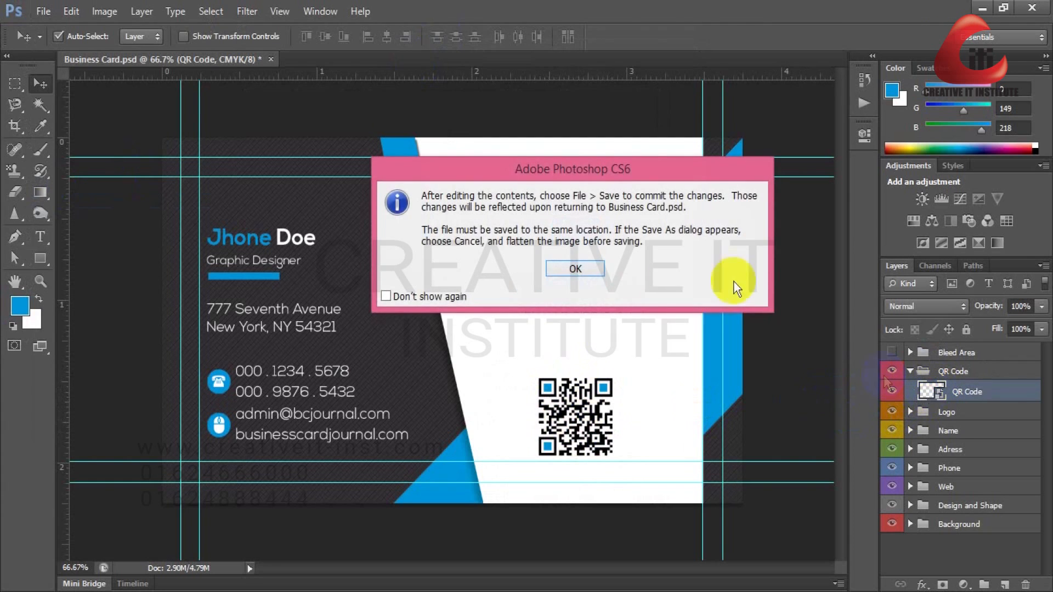
pyautogui.click(574, 267)
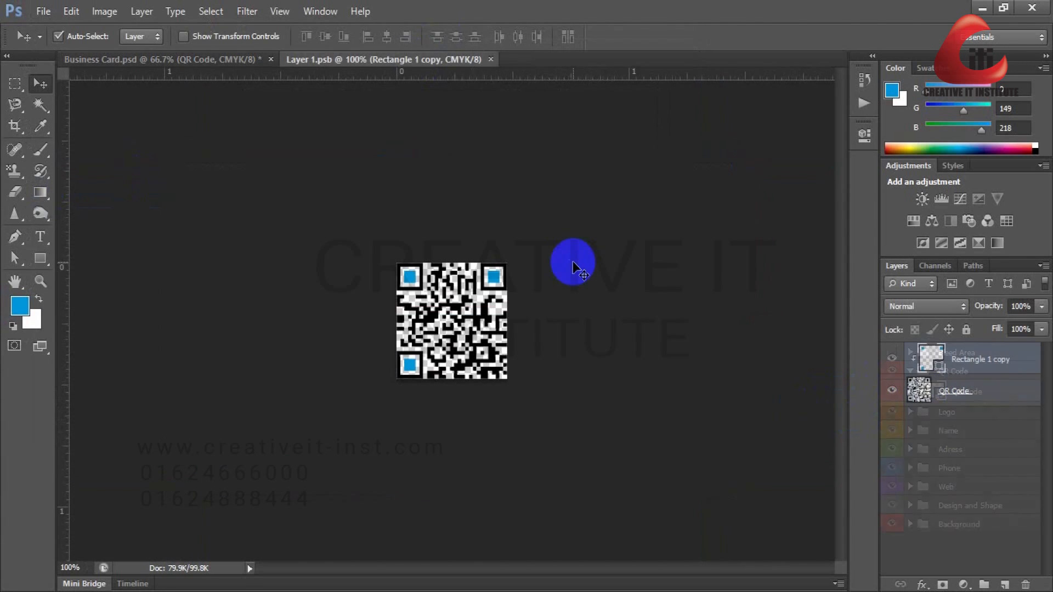
pyautogui.doubleClick(931, 360)
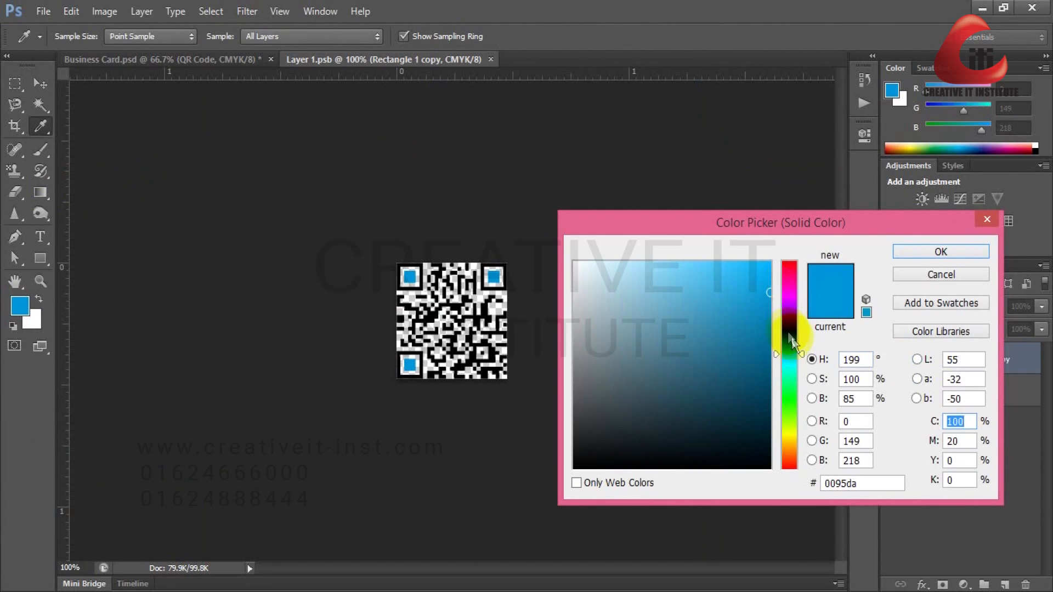
pyautogui.moveTo(793, 353); pyautogui.dragTo(789, 272)
pyautogui.click(763, 318)
pyautogui.click(763, 354)
pyautogui.click(691, 323)
pyautogui.click(748, 282)
pyautogui.click(761, 277)
pyautogui.click(925, 255)
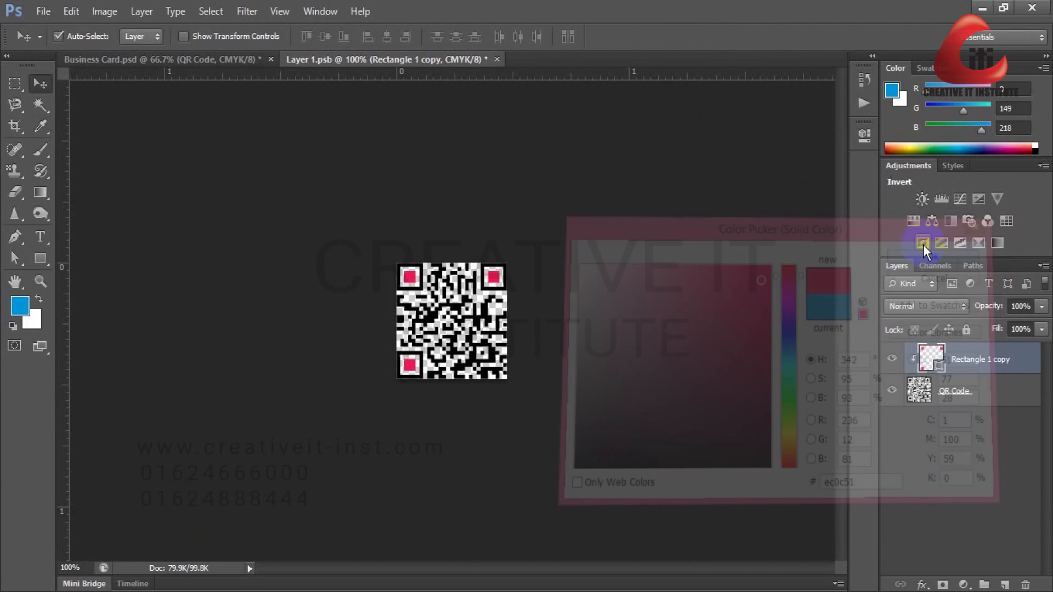
pyautogui.hotkey('ctrl', 's')
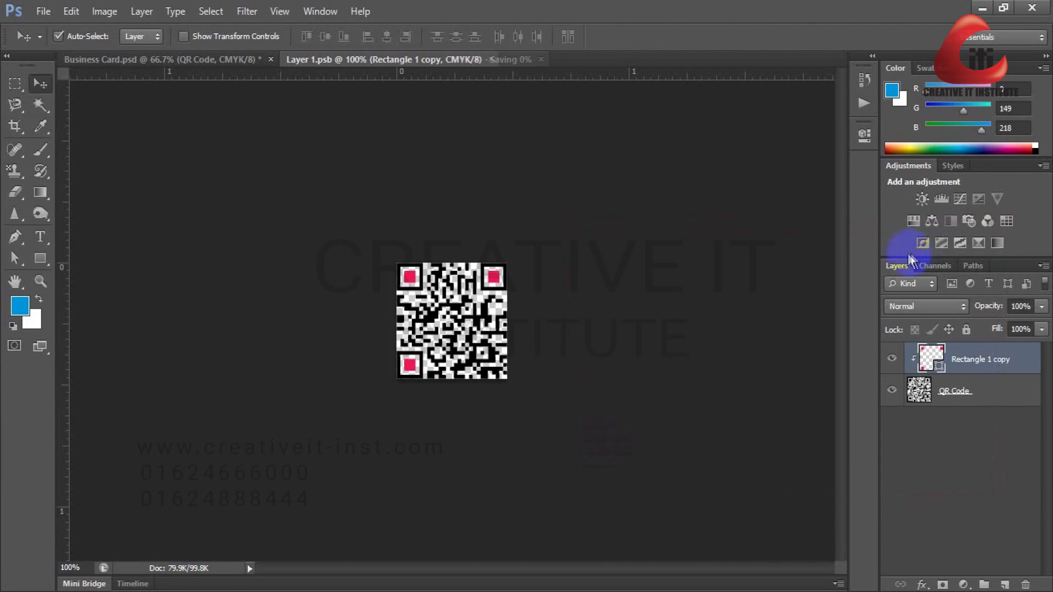
pyautogui.click(490, 59)
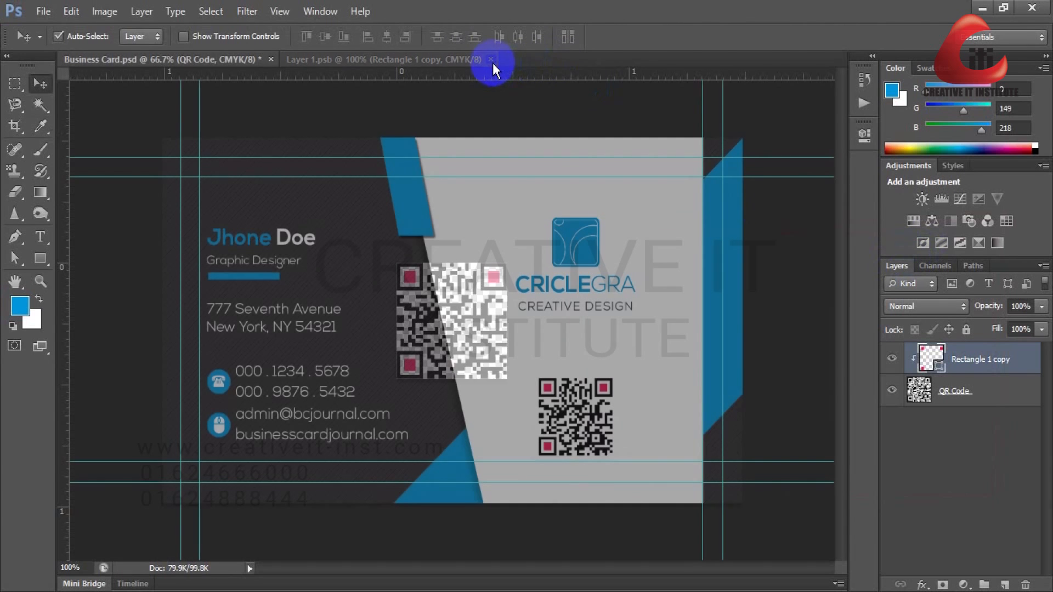